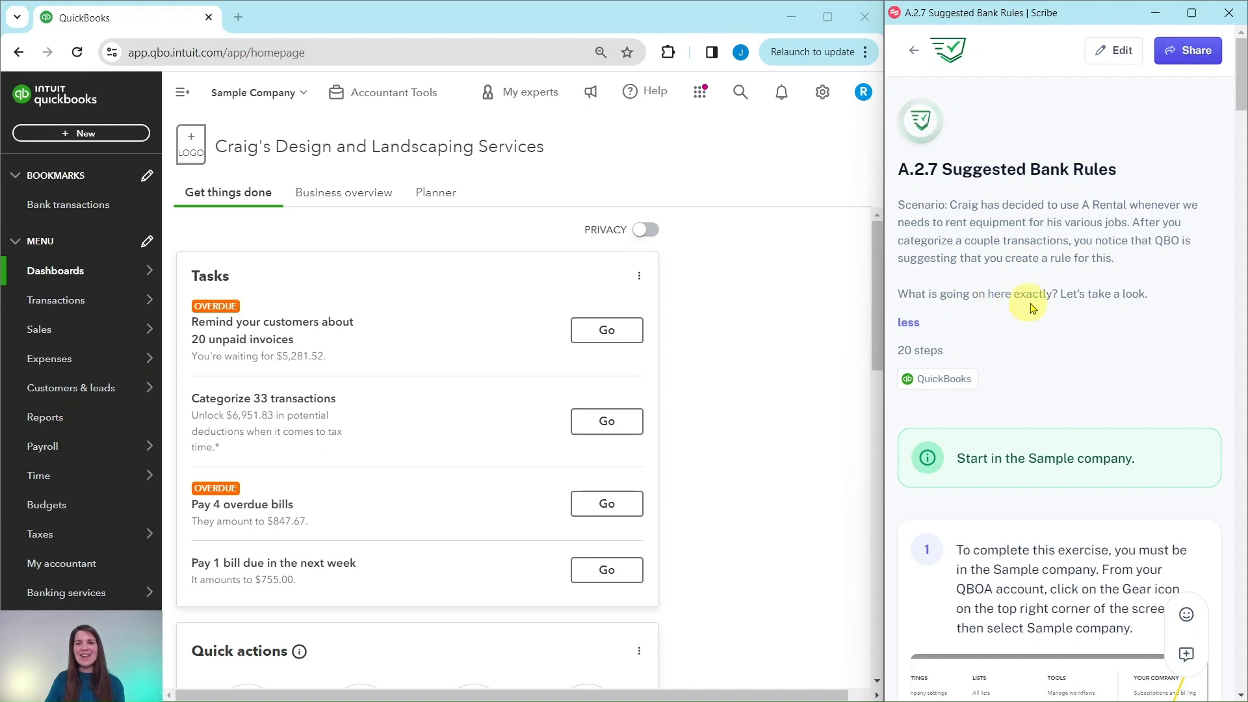
- Open the bank transactions page of the sample company and dismiss the bank connection message
scroll(1085, 245, "down", 4)
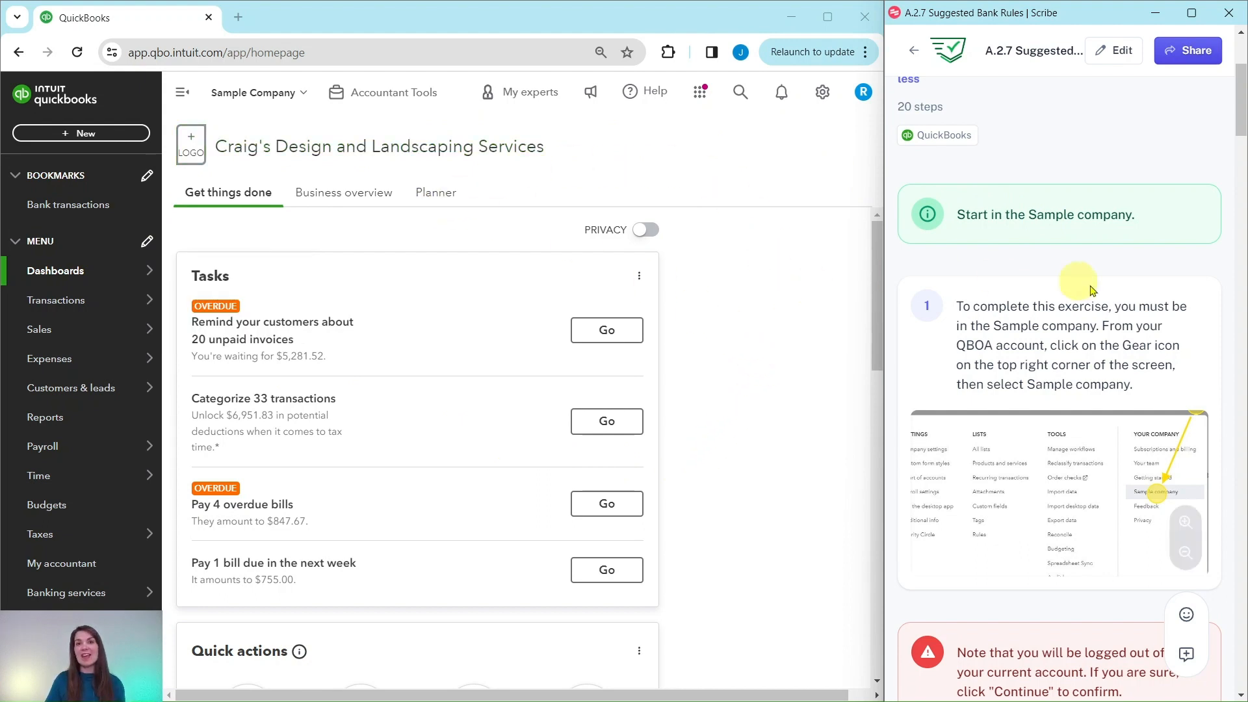
scroll(1093, 291, "down", 10)
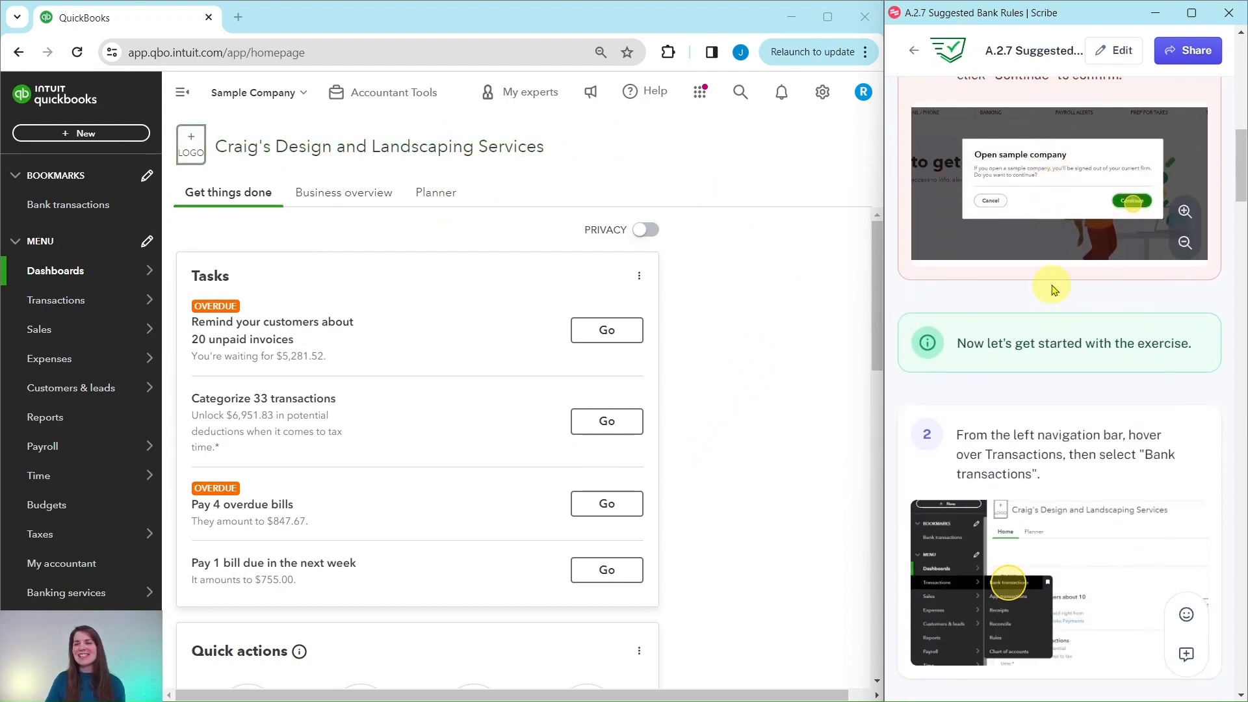
scroll(1053, 289, "down", 4)
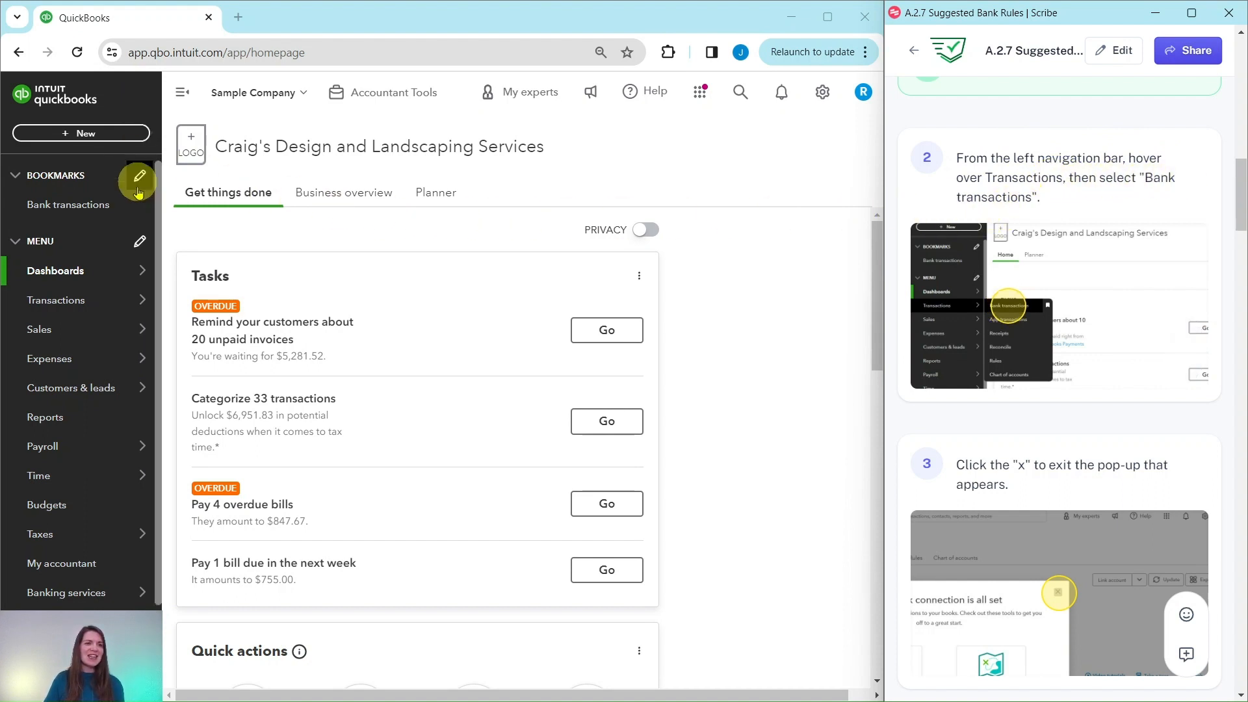
mouse_move(91, 301)
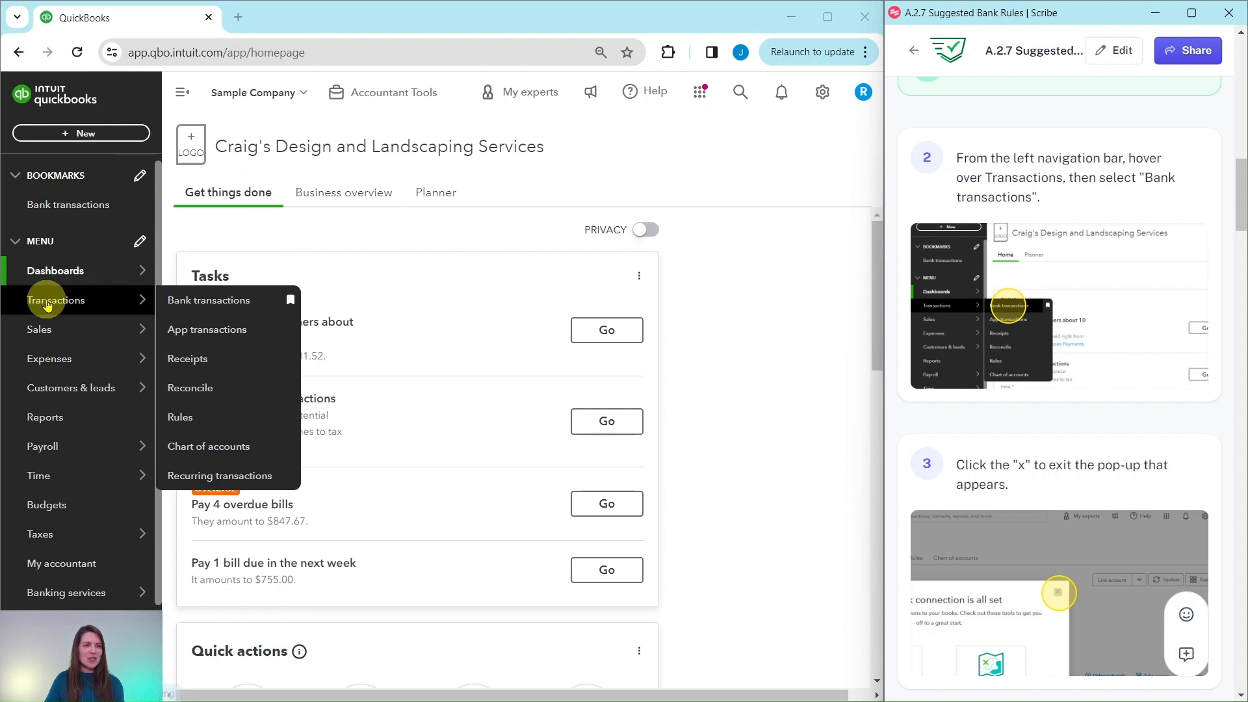
left_click(207, 301)
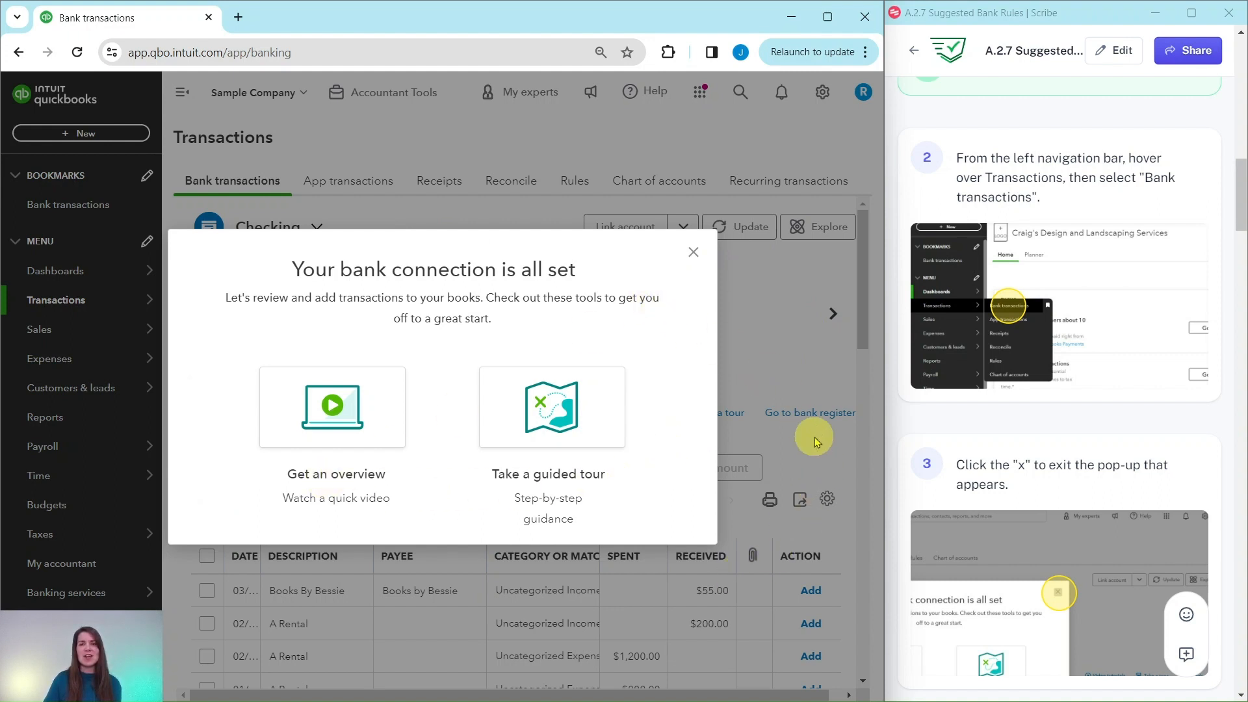
left_click(694, 255)
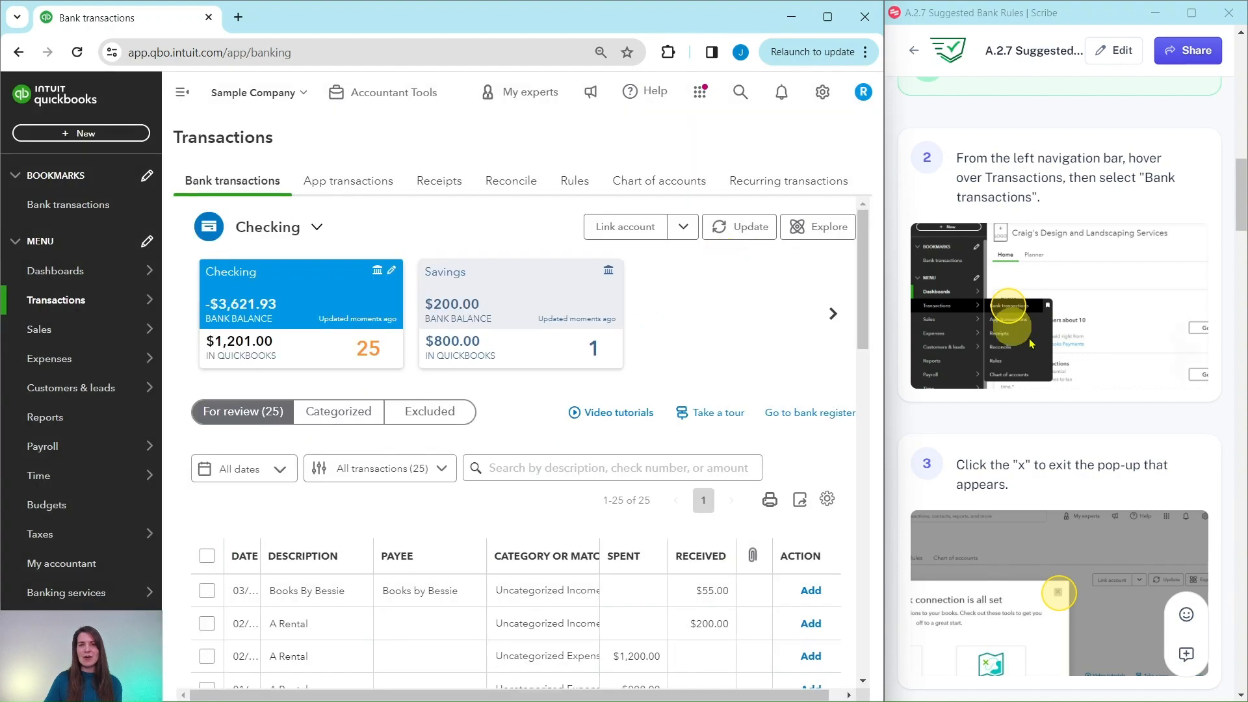
- Expand the $800.00 A Rental transaction in the checking account's review list
scroll(1080, 325, "down", 10)
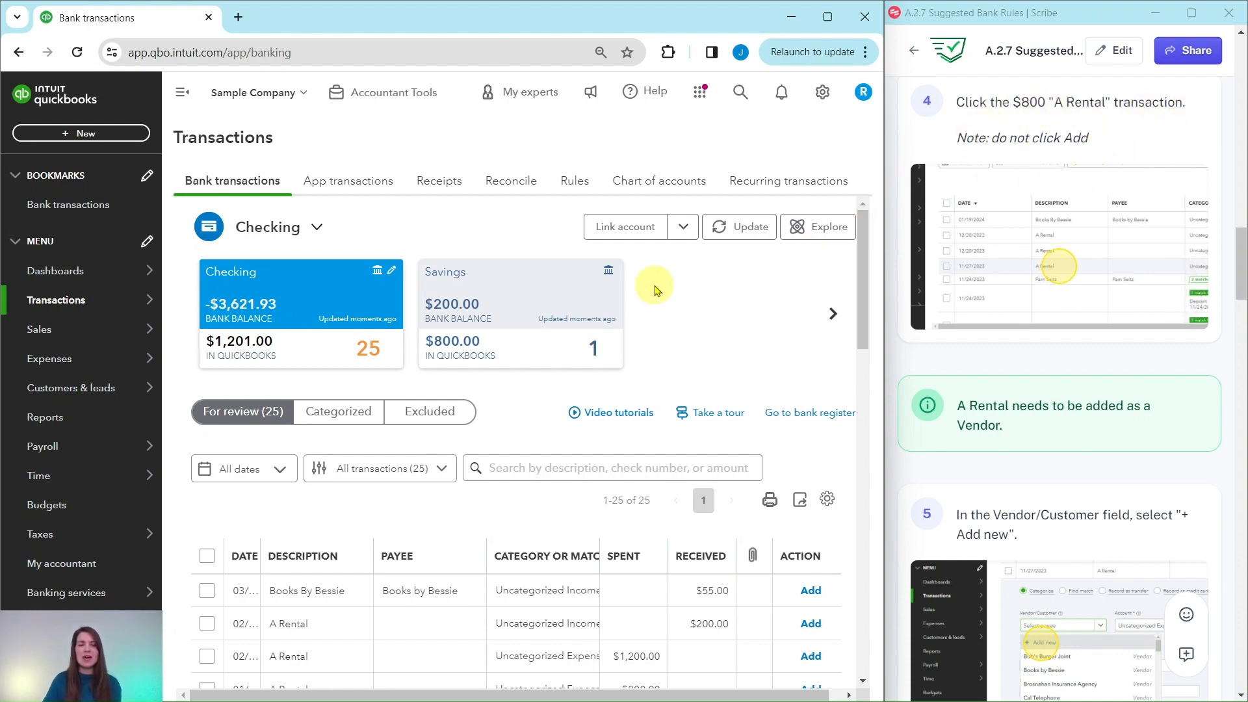
scroll(710, 273, "down", 3)
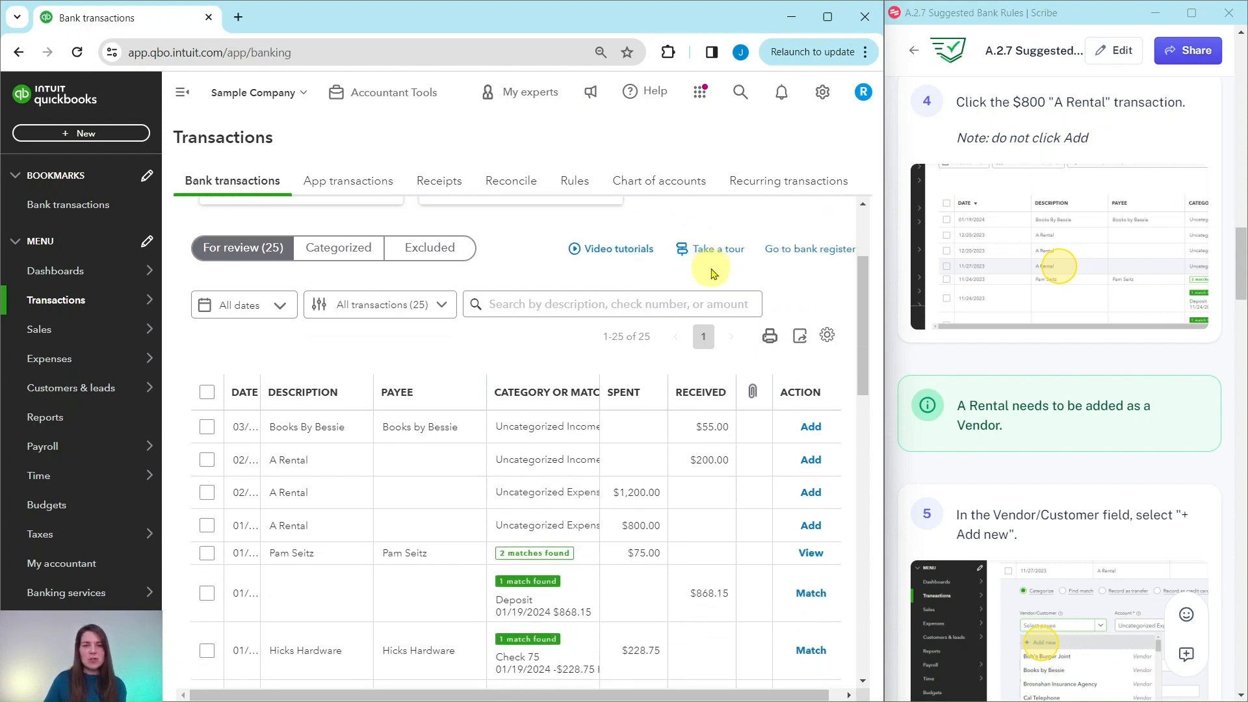
scroll(710, 273, "down", 1)
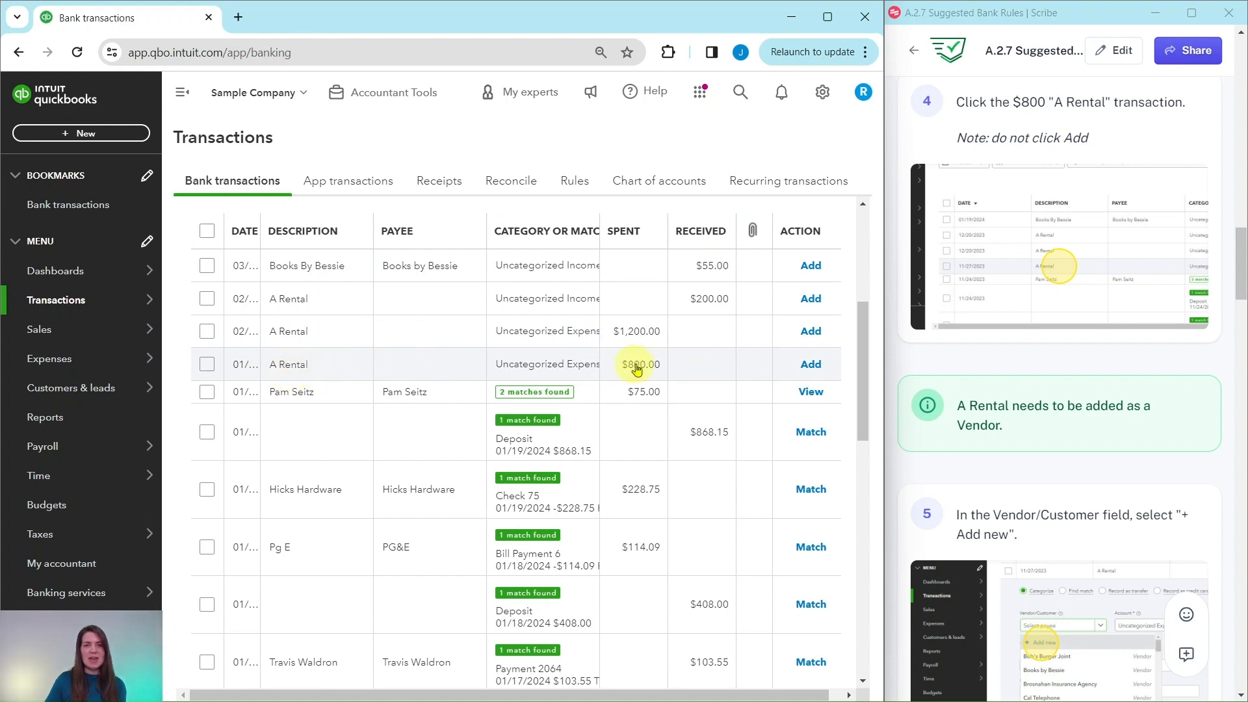
left_click(496, 376)
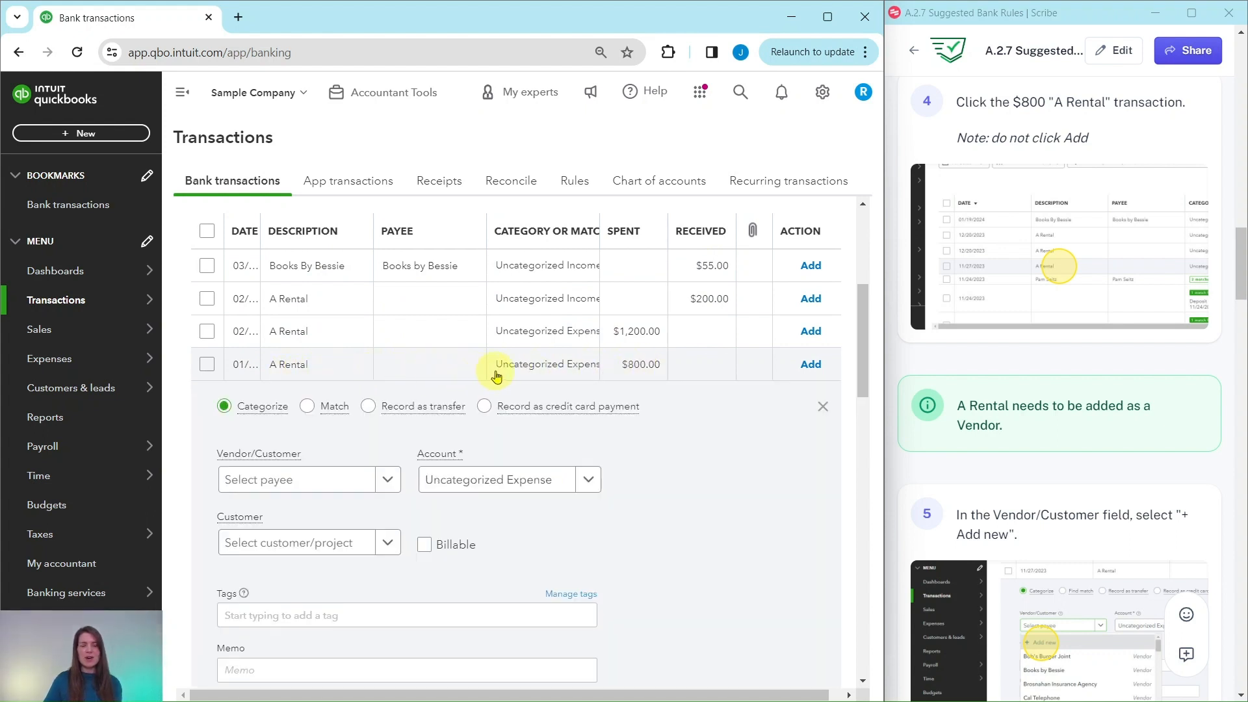
scroll(643, 383, "down", 3)
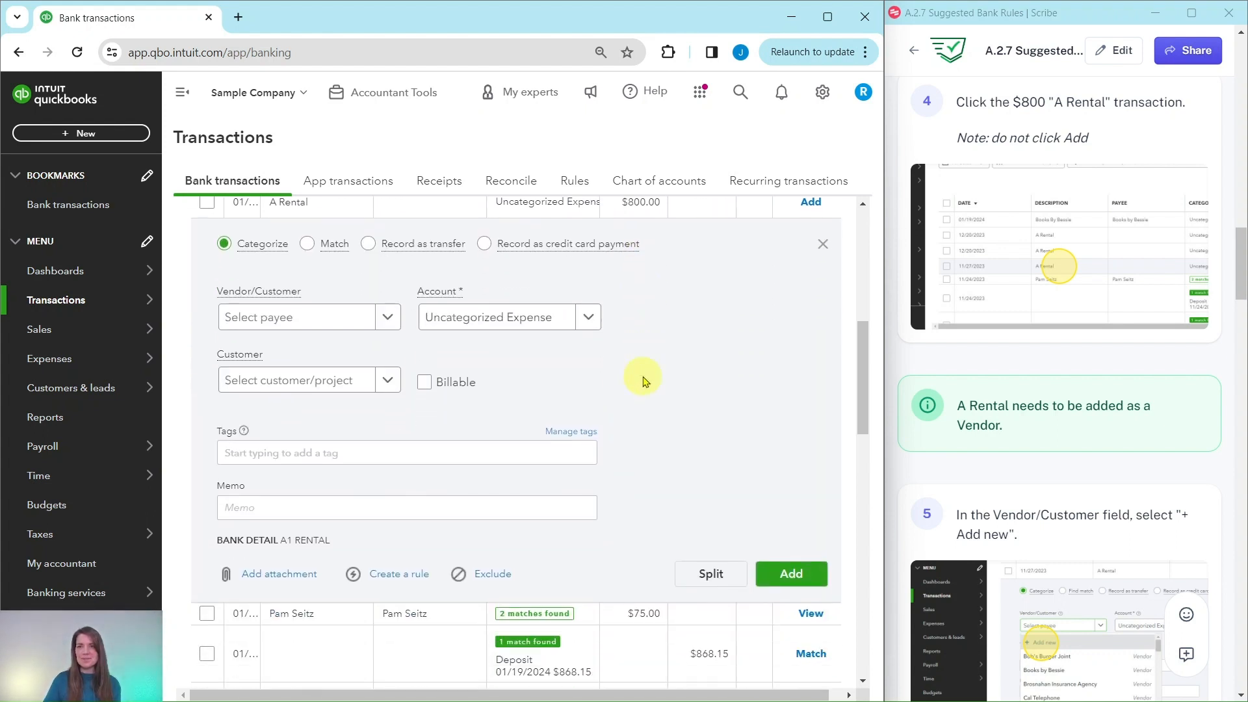
scroll(644, 383, "up", 1)
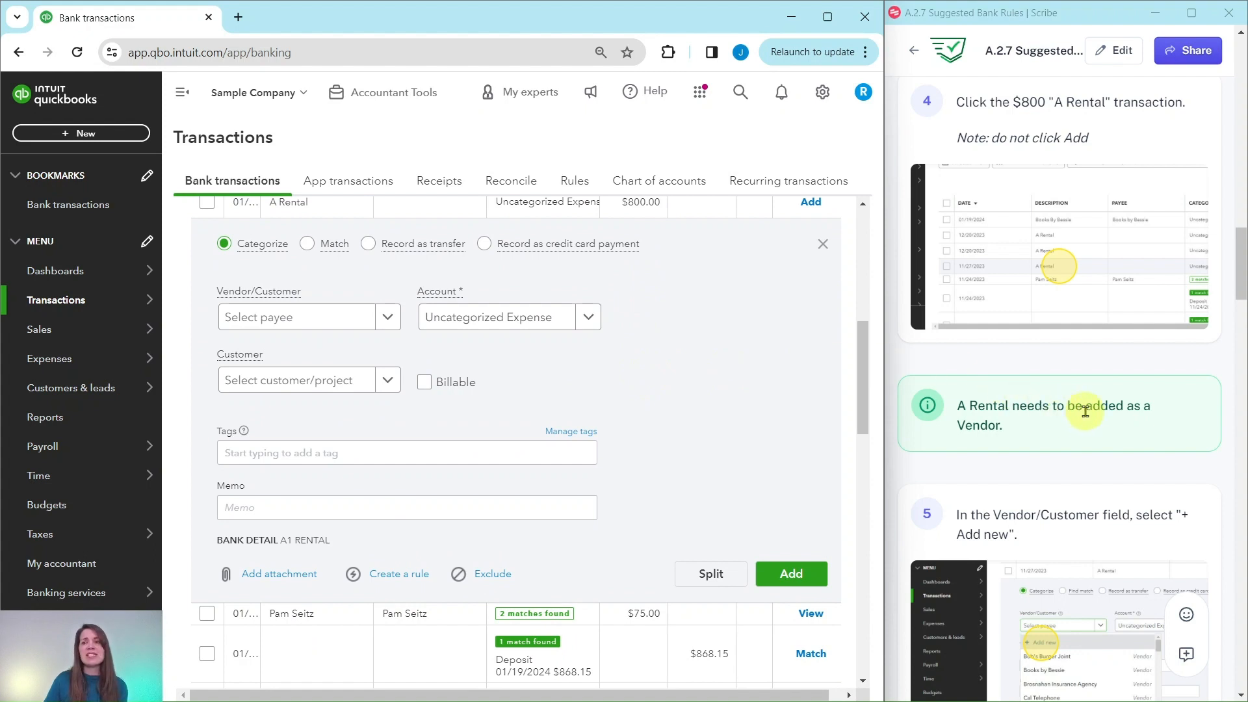
- Add a new vendor with the display name "A Rental" as the payee of the $800 transaction and save it
scroll(1106, 412, "down", 3)
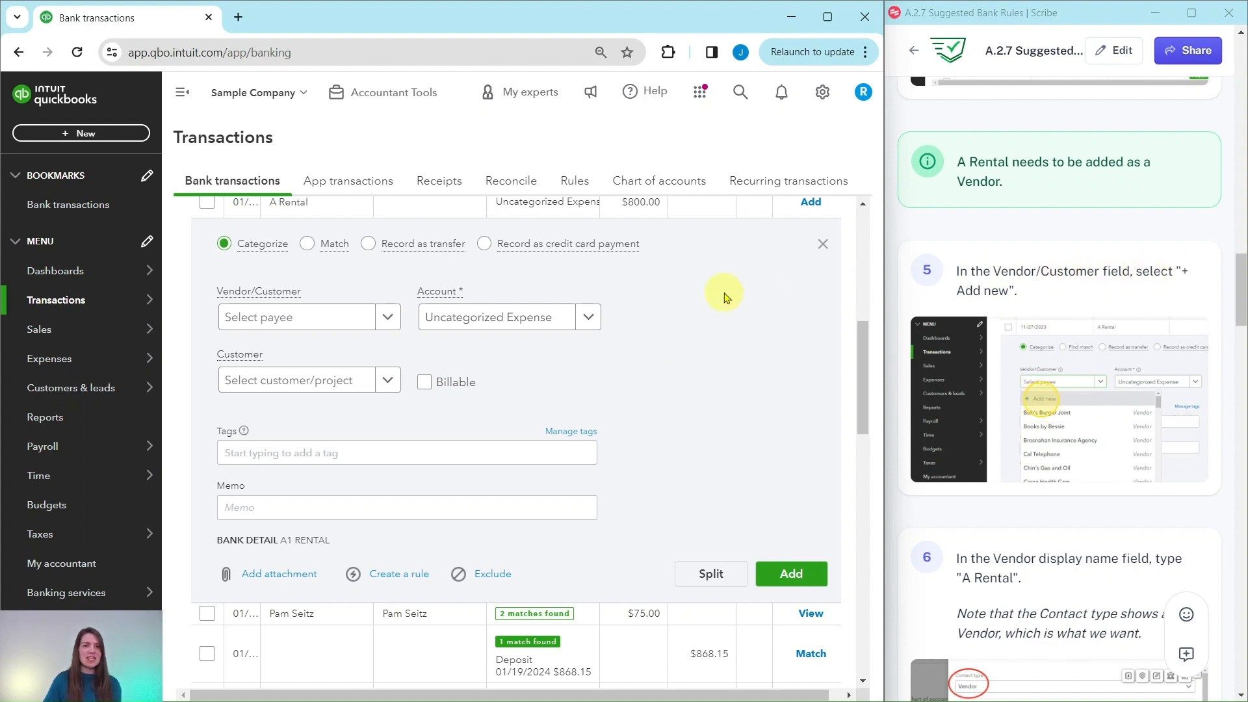
left_click(278, 323)
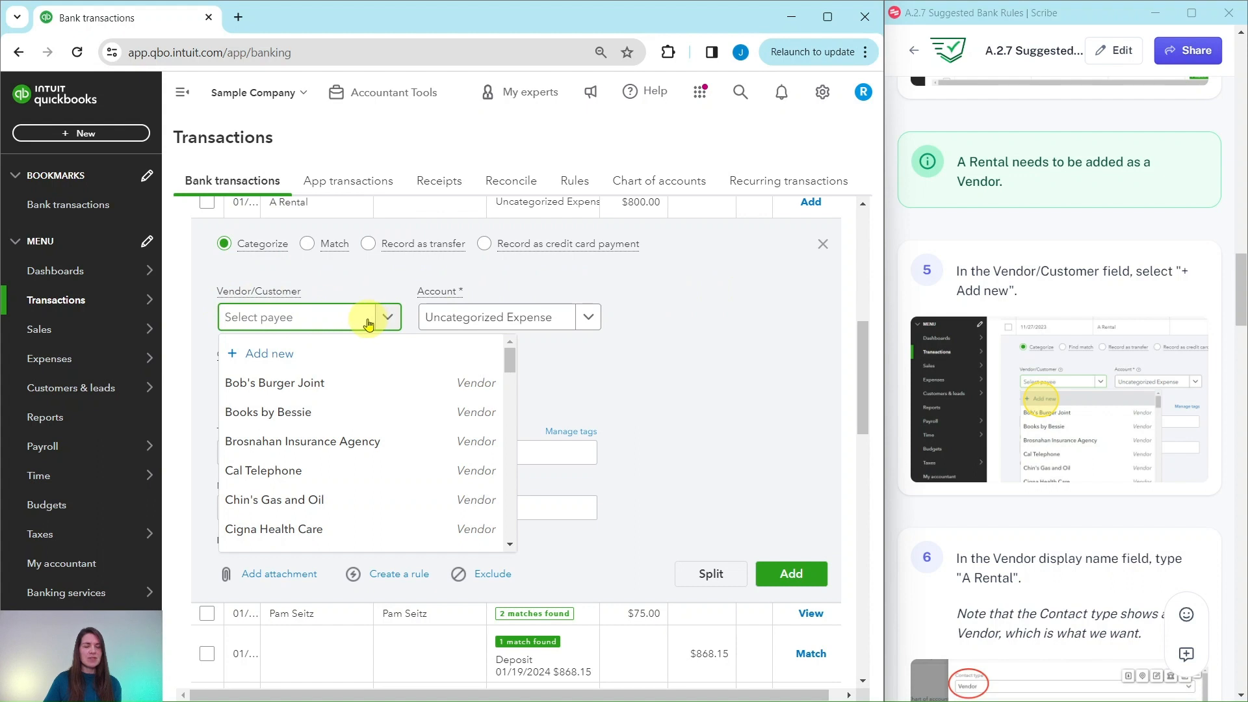
left_click(250, 362)
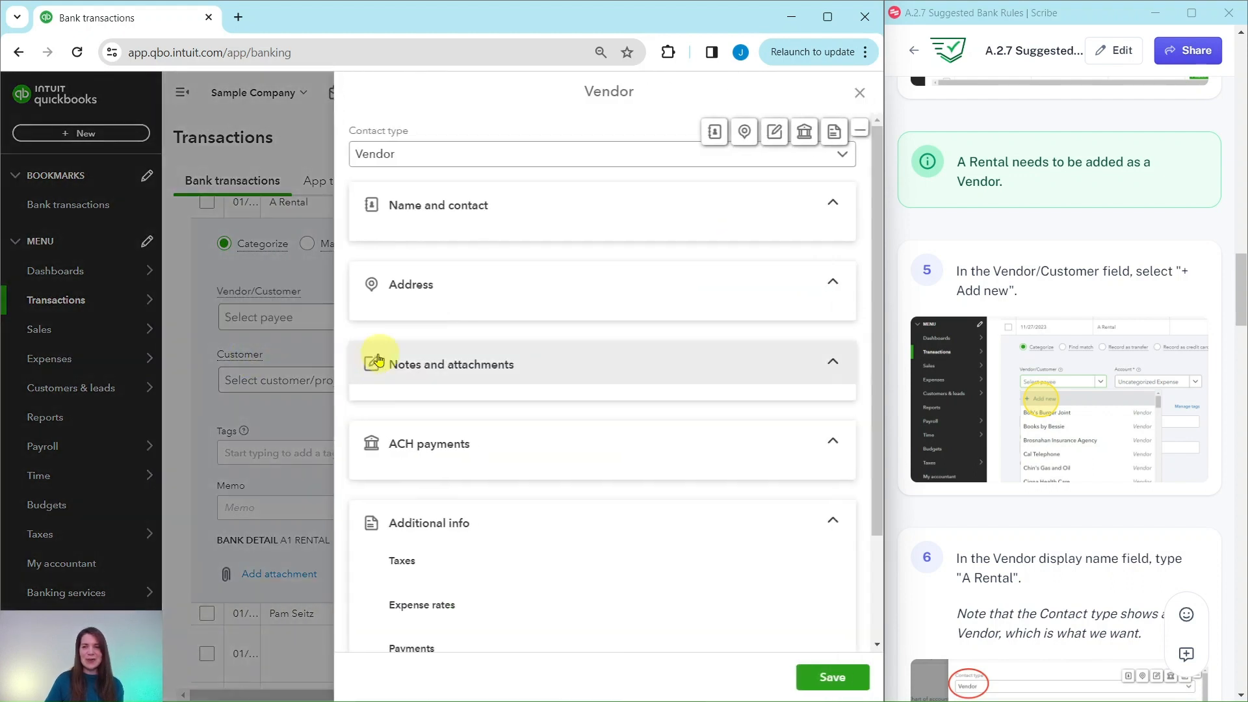
scroll(1069, 340, "down", 1)
scroll(1069, 340, "down", 4)
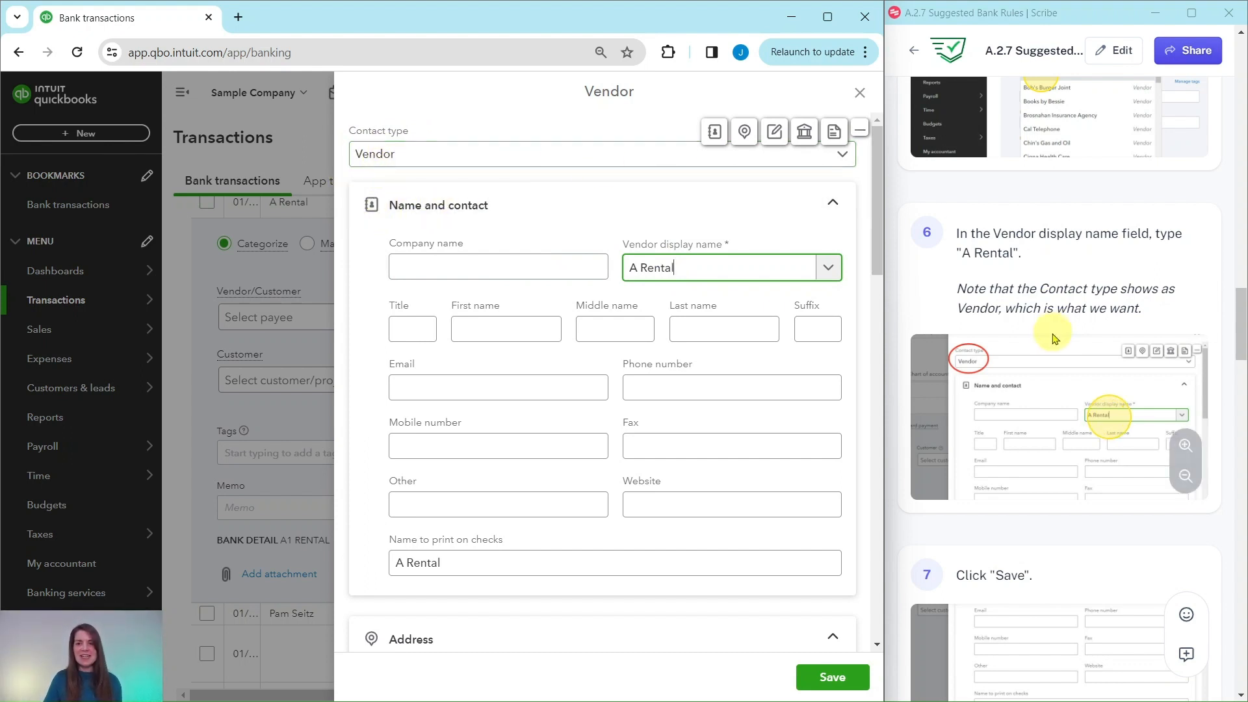
scroll(1055, 338, "down", 6)
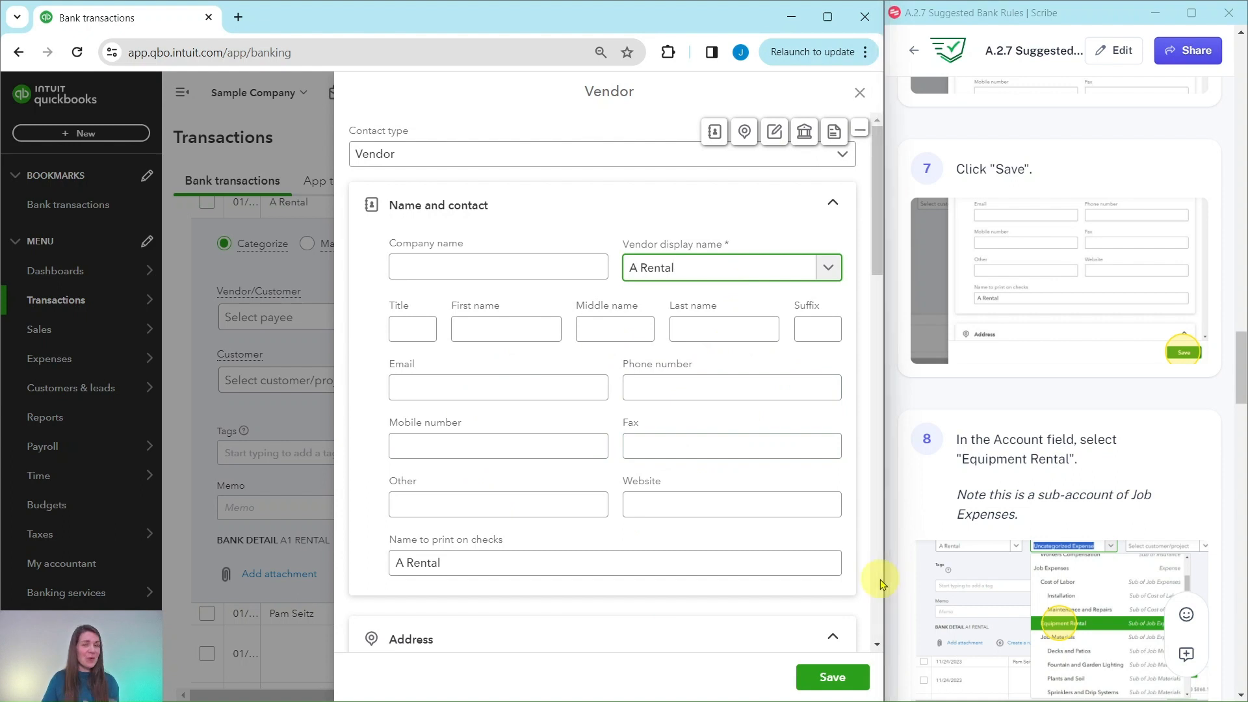
left_click(833, 679)
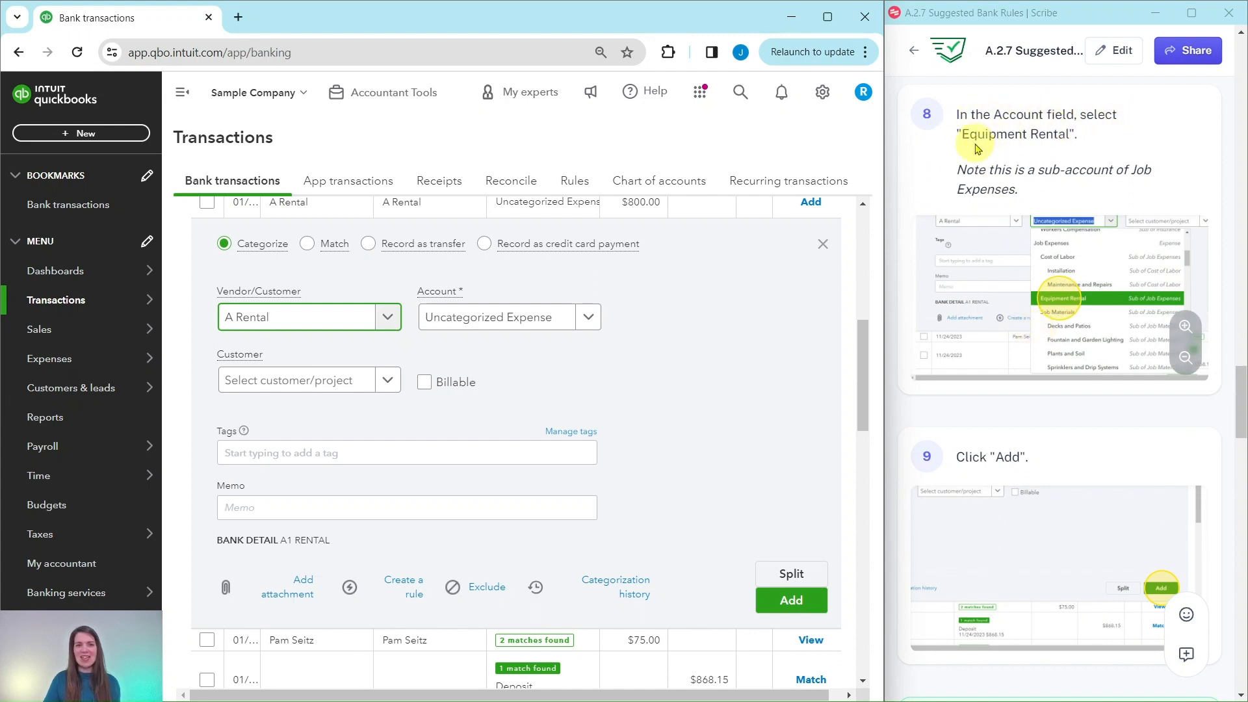
- Categorize the $800 A Rental transaction to the Equipment Rental sub-account of Job Expenses and add it to the books
left_click(590, 320)
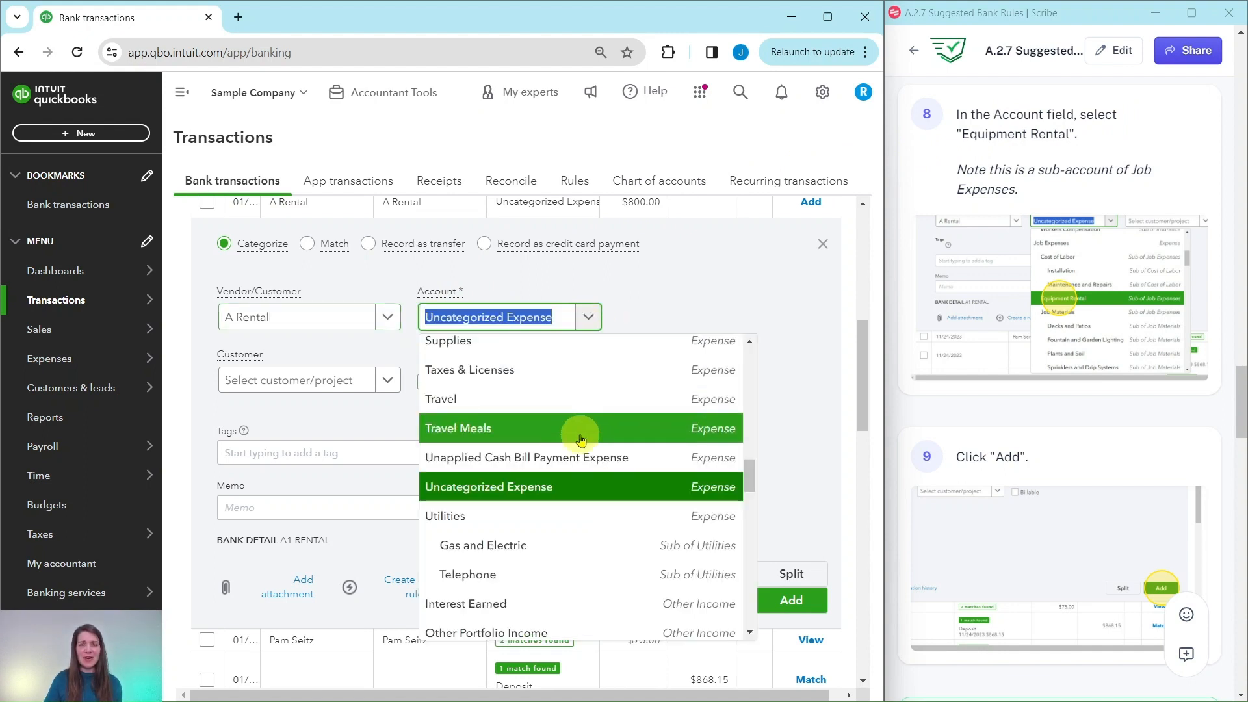
scroll(581, 439, "up", 6)
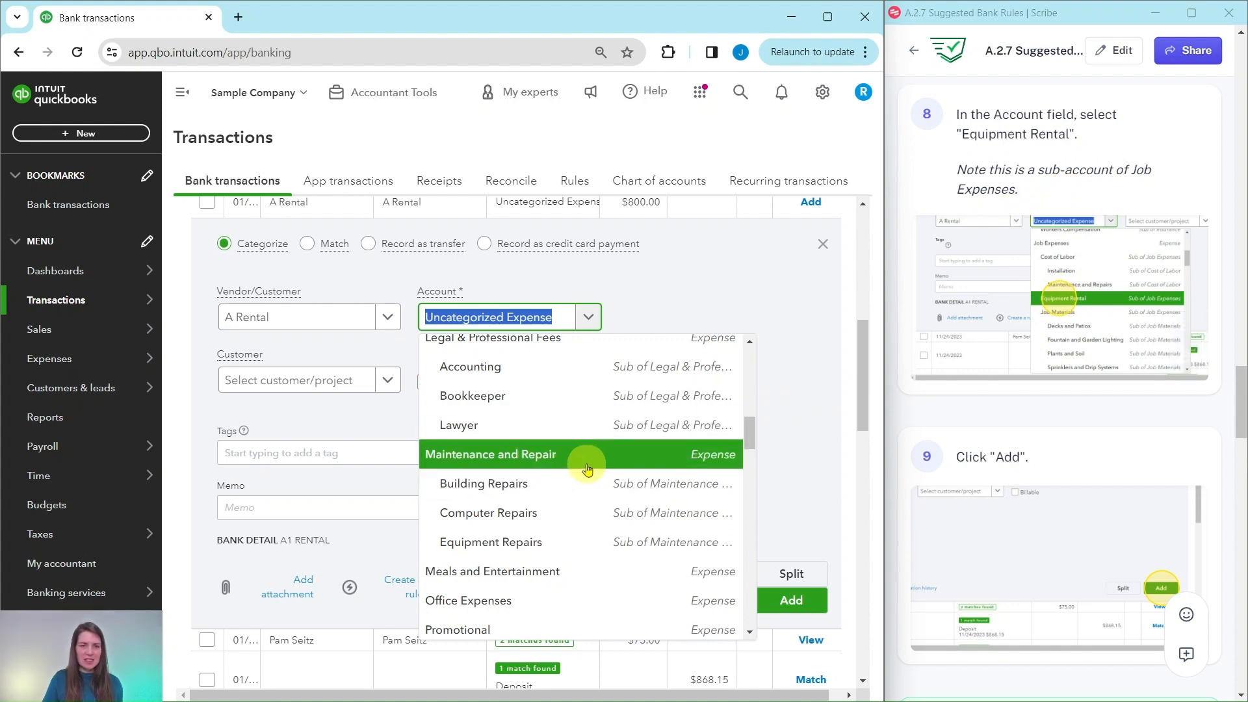
scroll(587, 468, "up", 3)
scroll(553, 465, "up", 5)
scroll(509, 468, "down", 2)
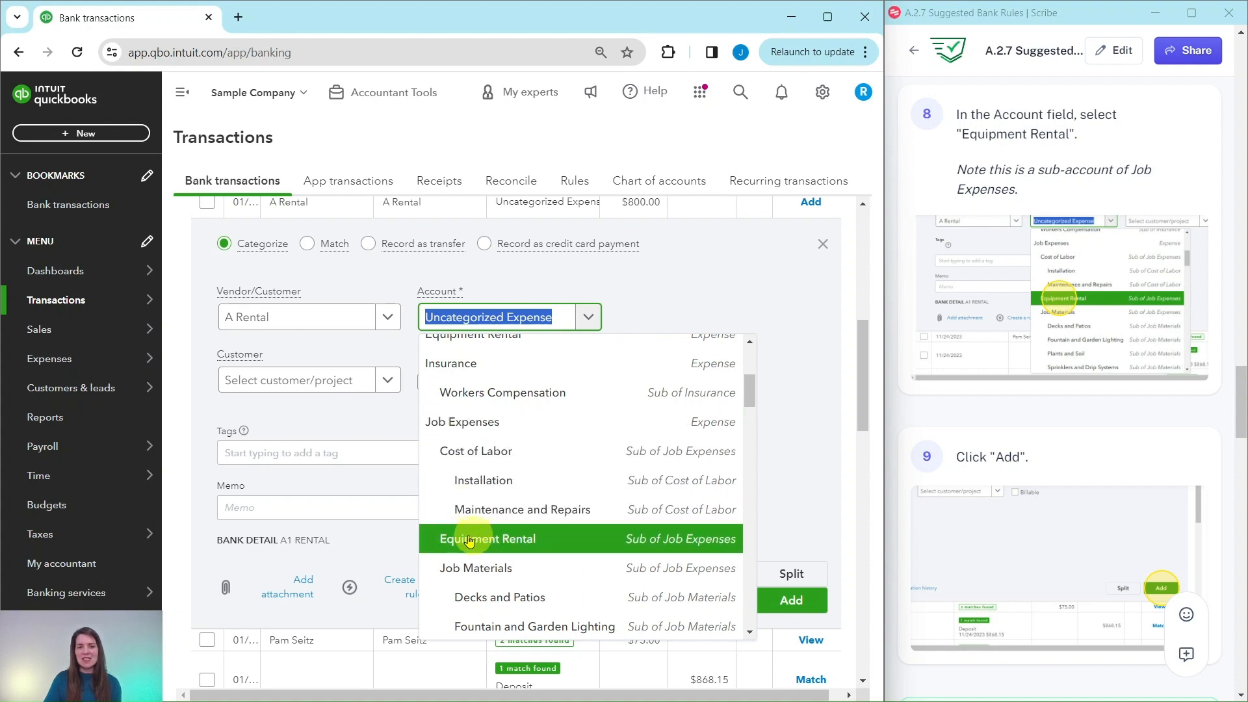
left_click(511, 539)
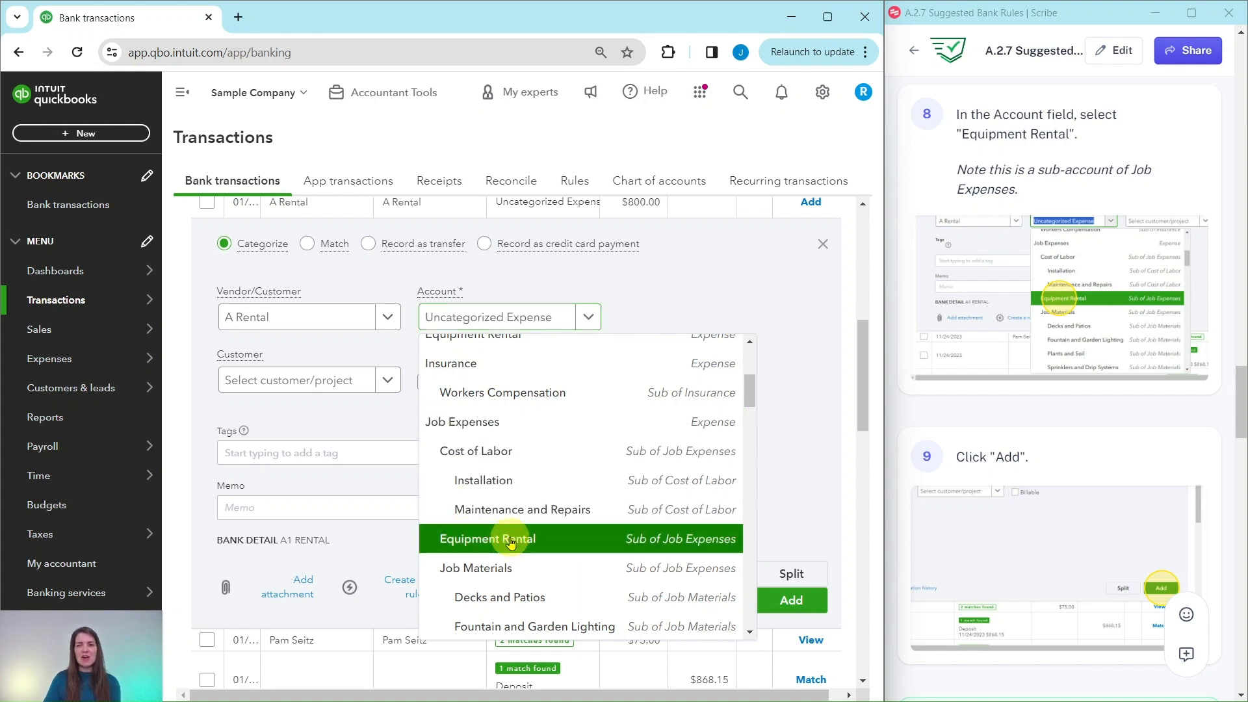
left_click(797, 604)
- Add the $1,200.00 A Rental transaction to the books with the suggested Equipment Rental category
scroll(1027, 443, "down", 8)
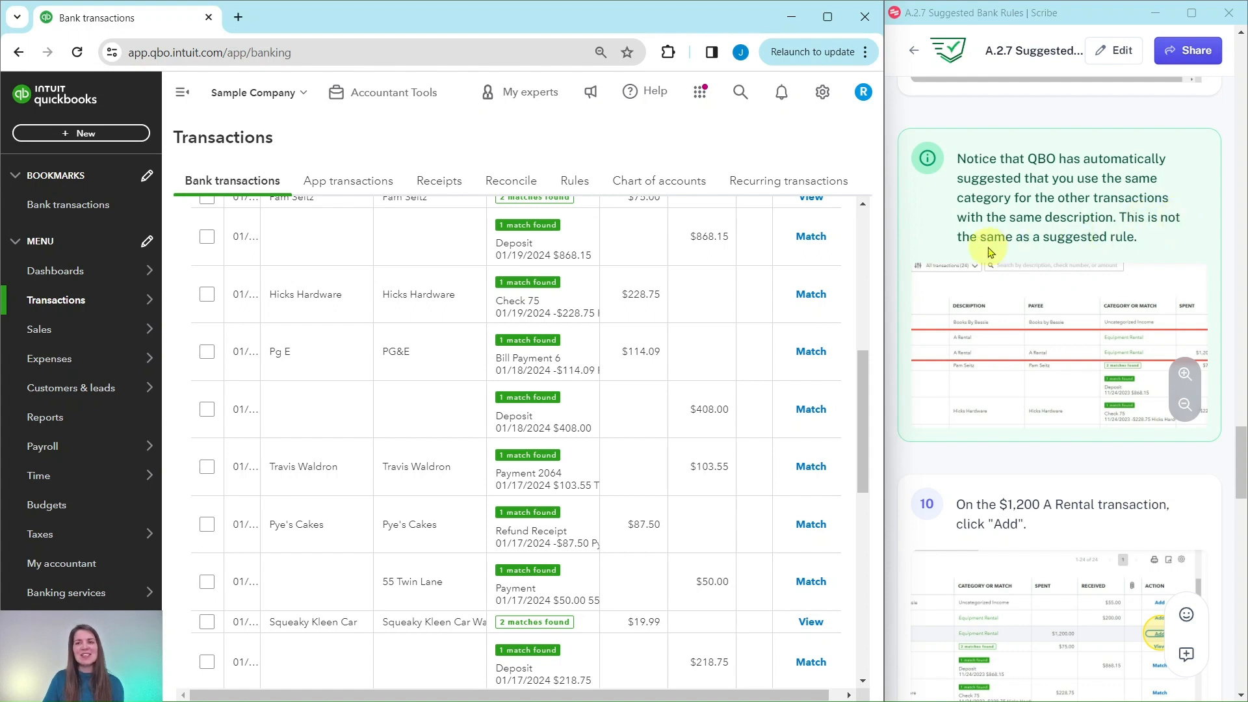
scroll(679, 293, "up", 5)
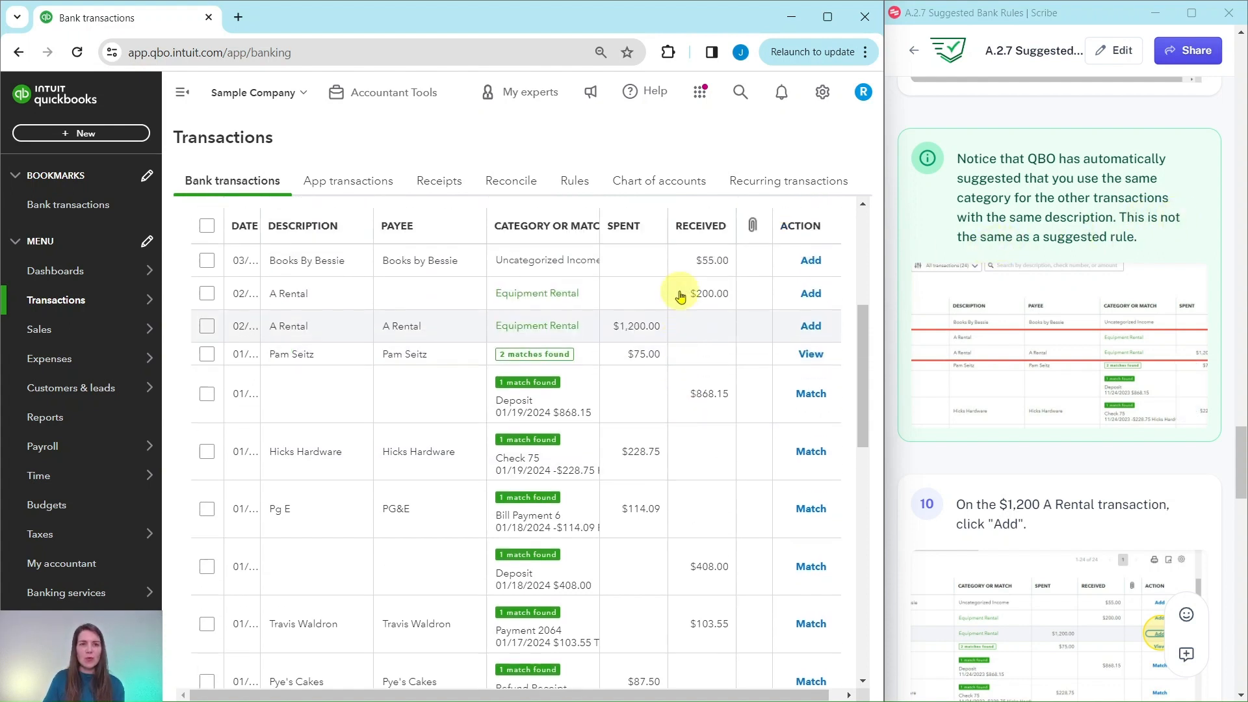
scroll(679, 296, "down", 3)
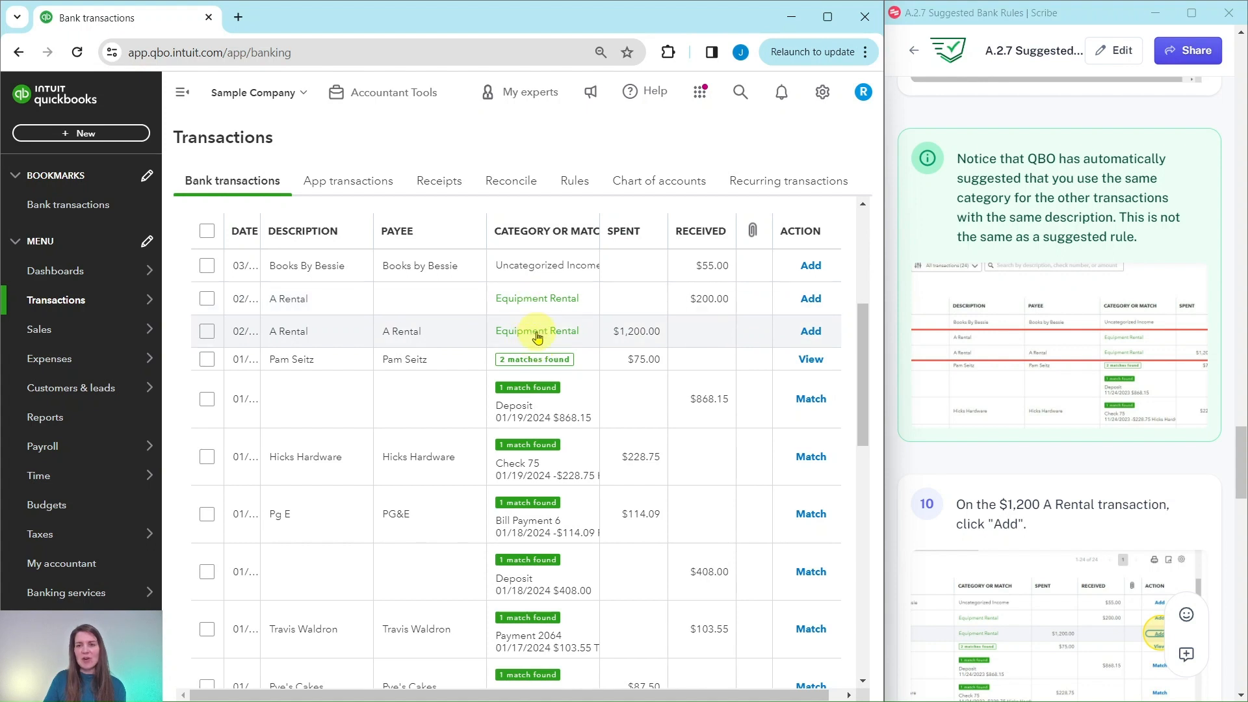
scroll(1014, 348, "down", 3)
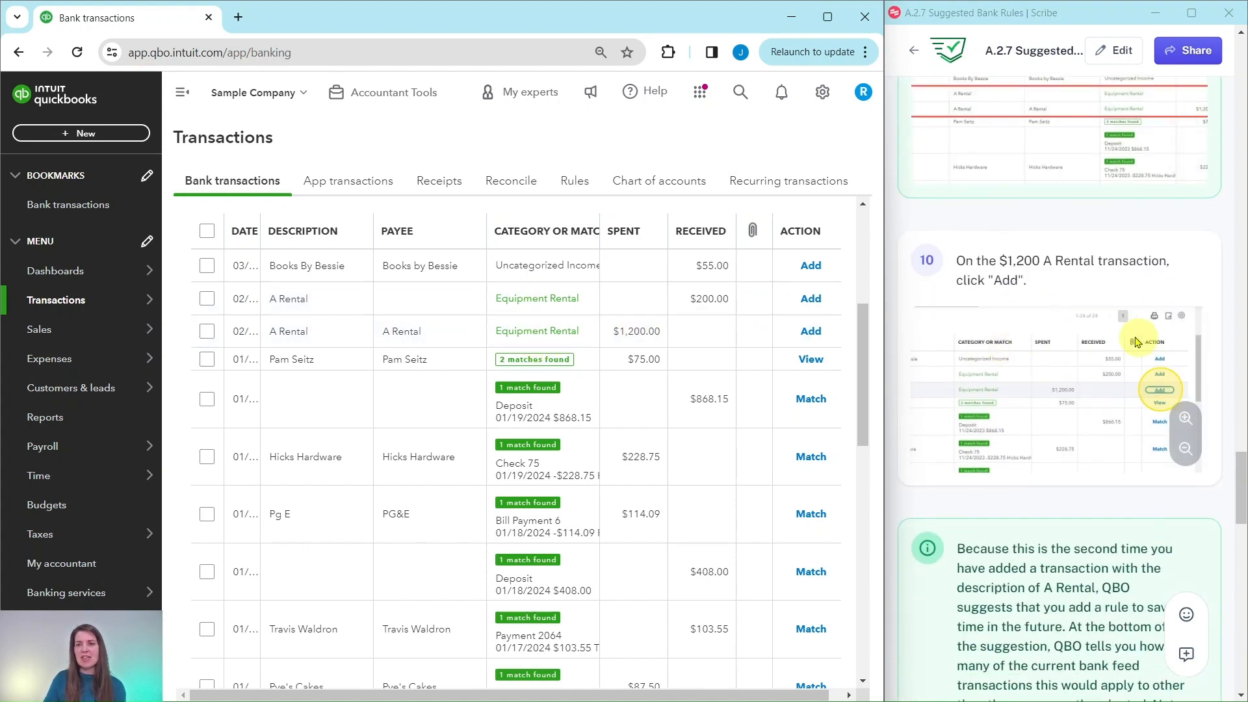
scroll(1099, 299, "down", 1)
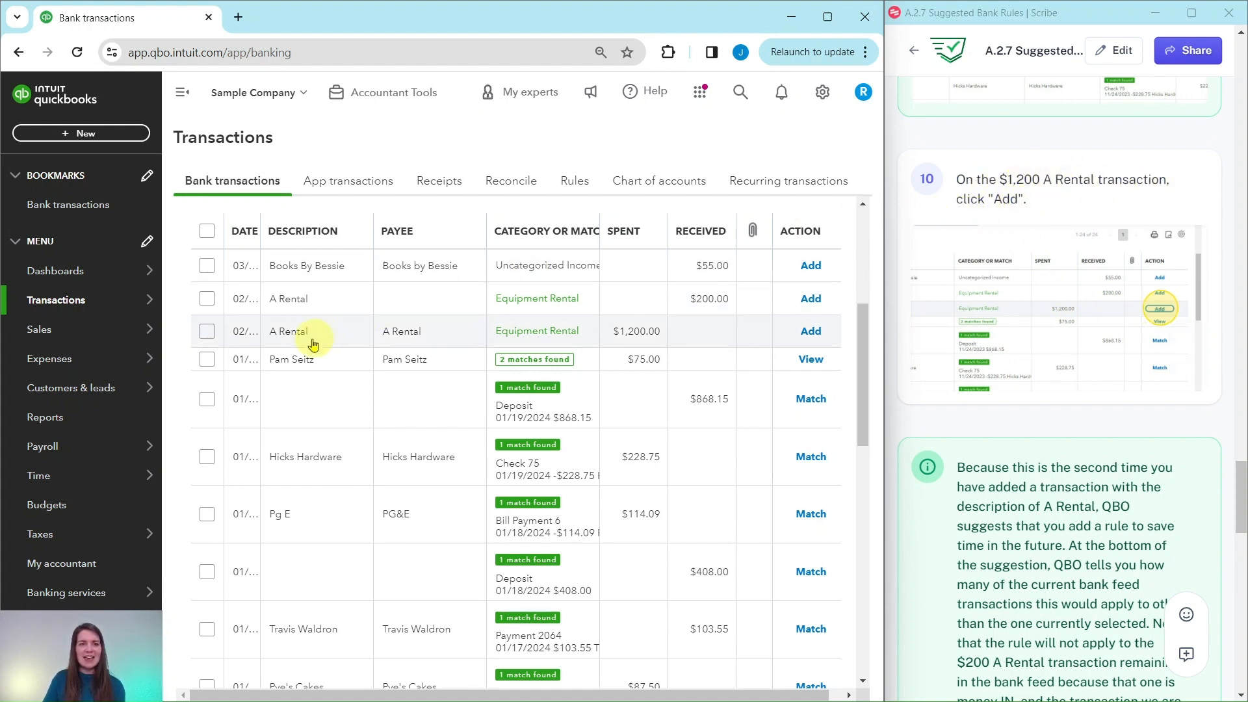
left_click(812, 333)
- Choose to use the same category for all A Rental expenses and create the suggested rule
scroll(988, 319, "down", 2)
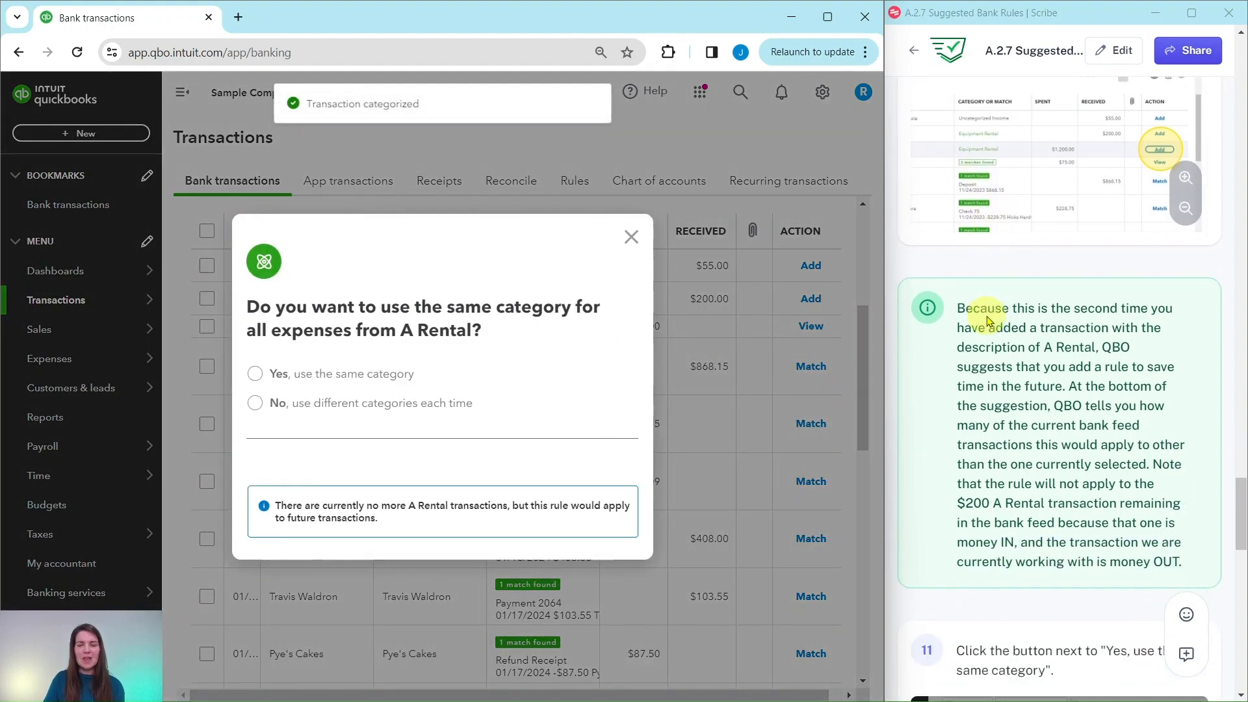
scroll(987, 319, "down", 3)
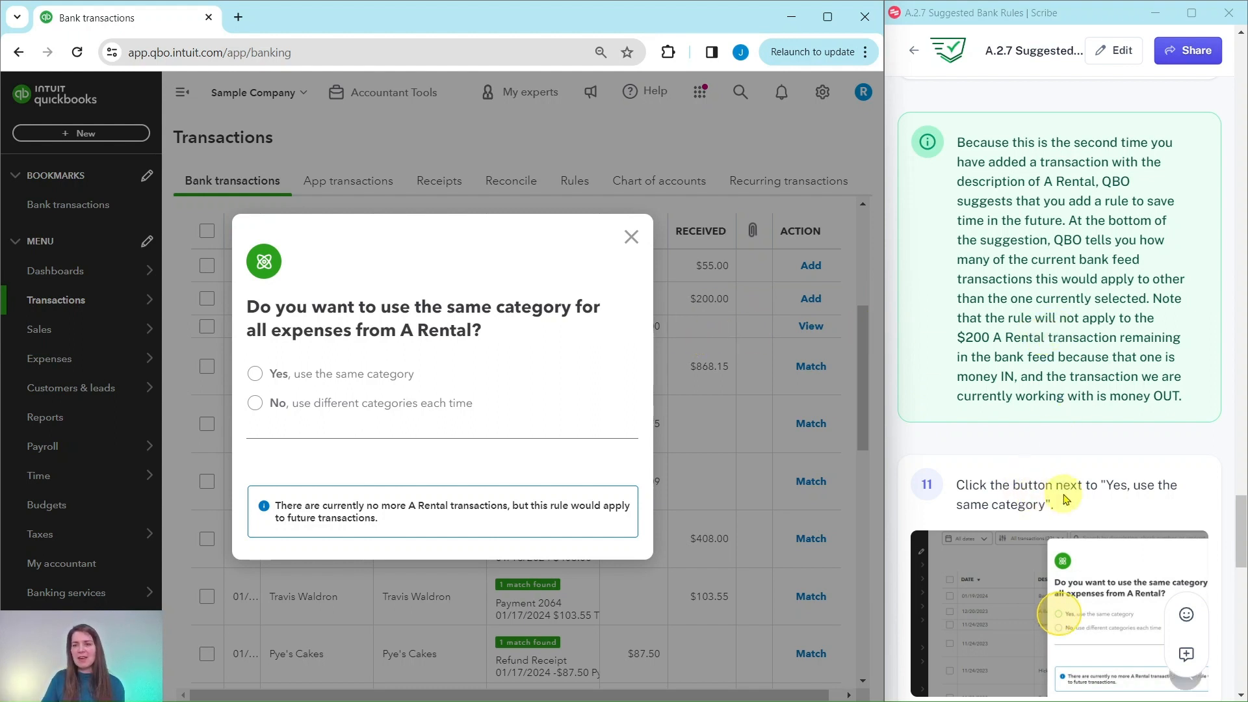
left_click(256, 374)
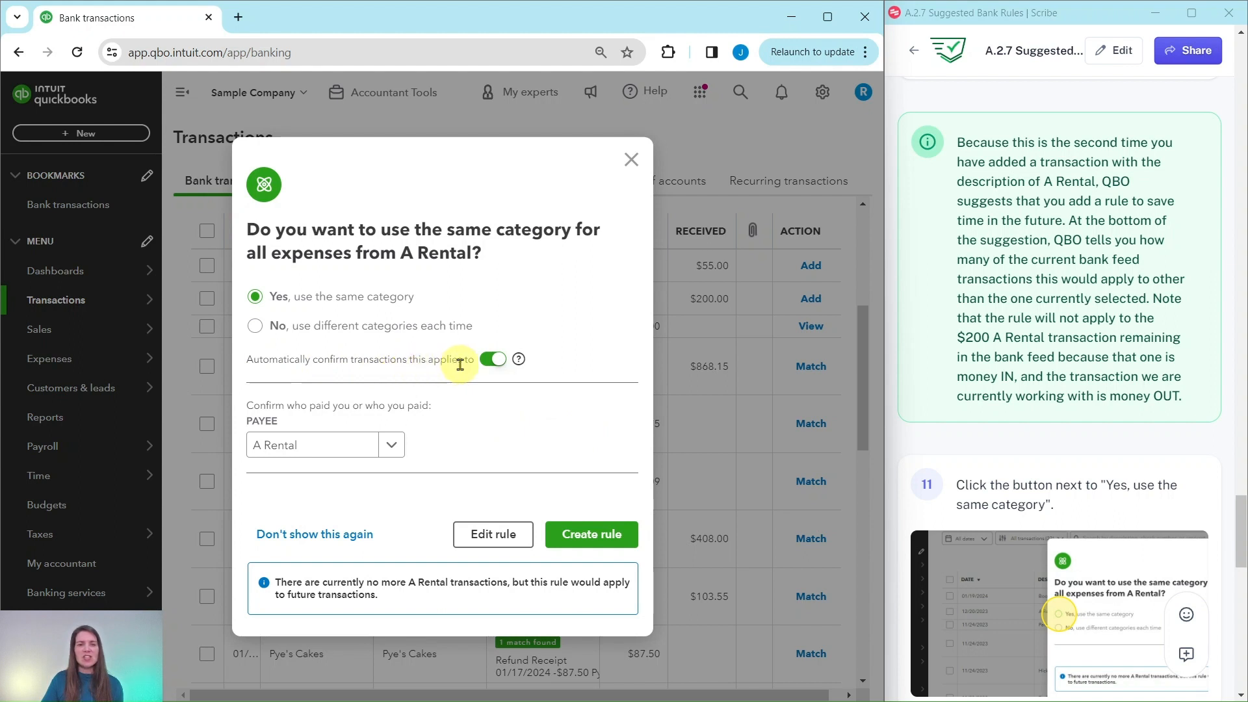
scroll(1113, 460, "down", 6)
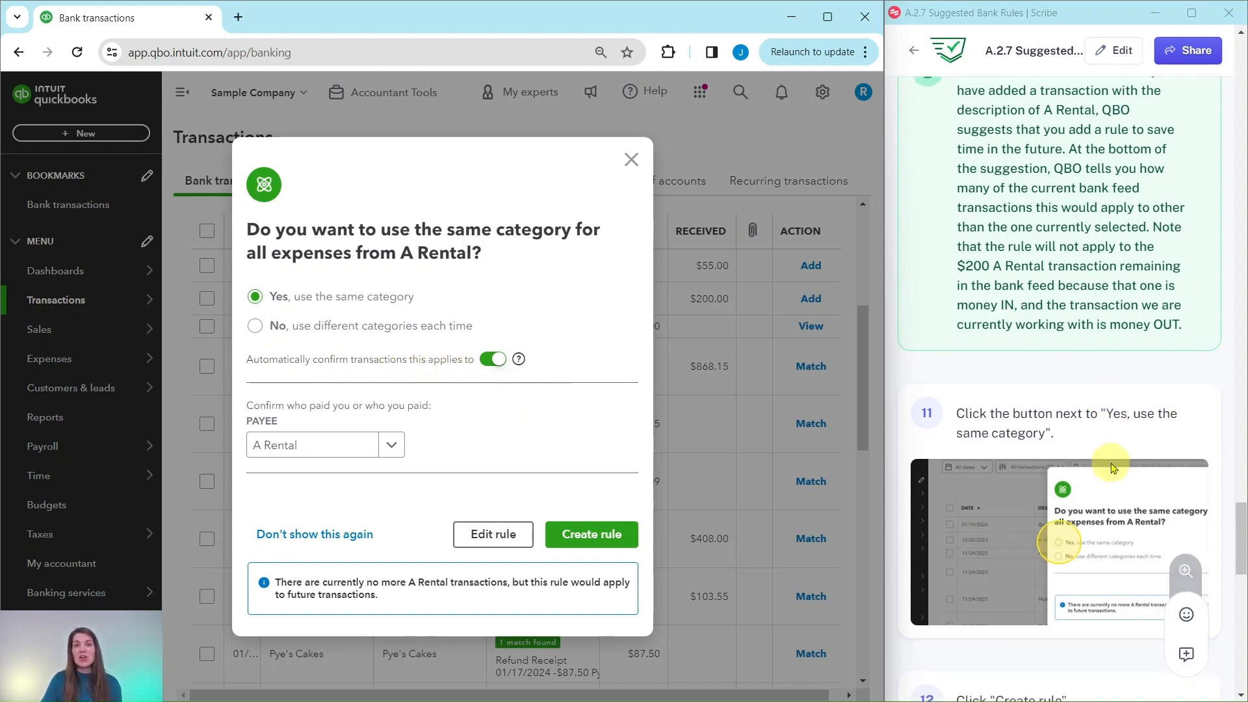
scroll(1111, 461, "down", 2)
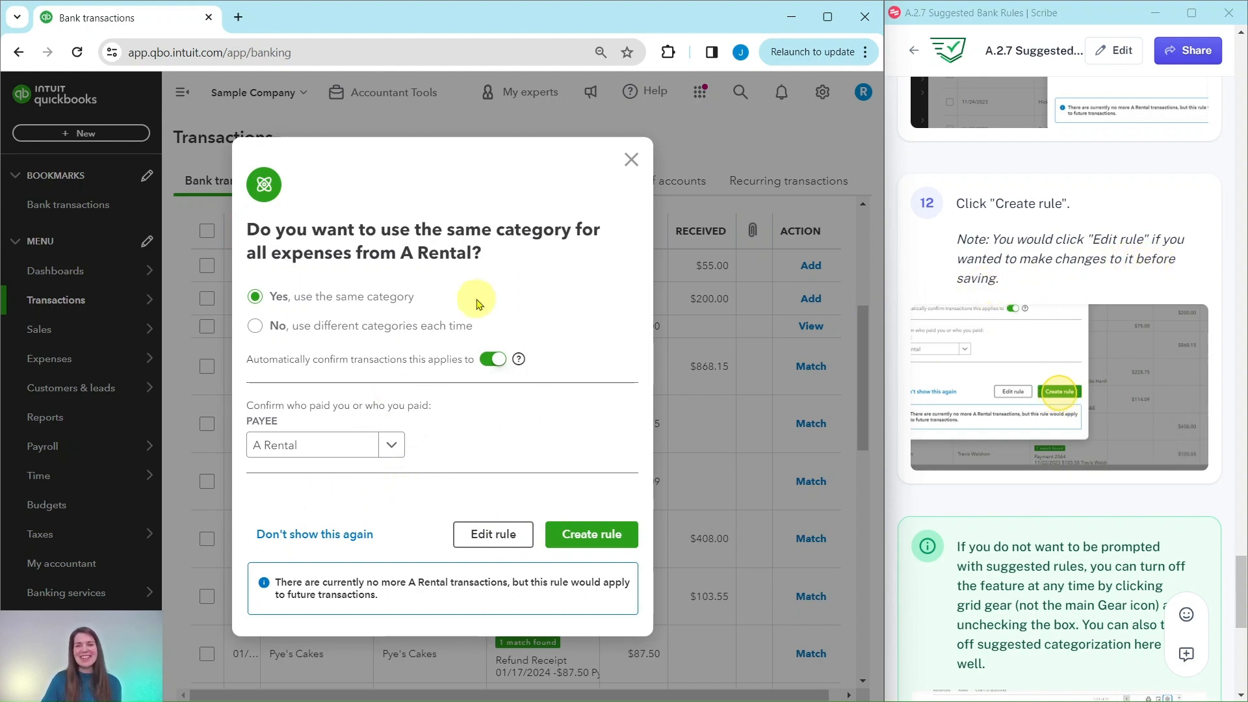
left_click(597, 540)
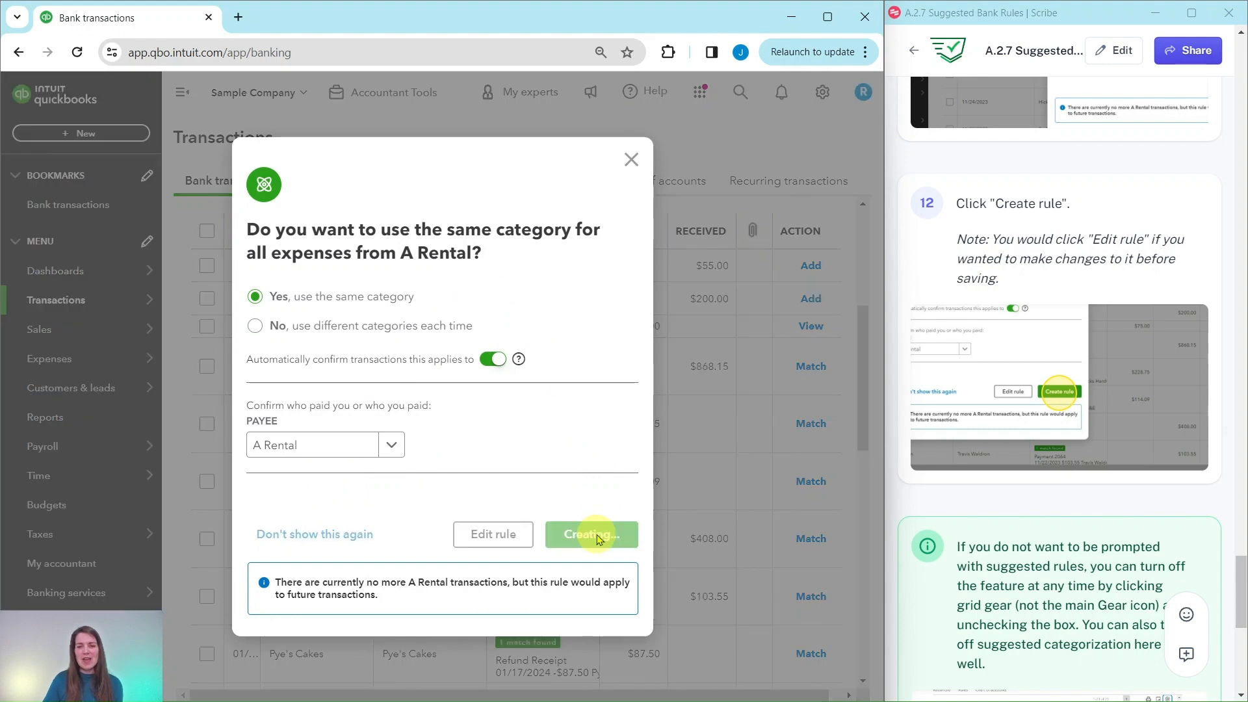
- Open the transaction table's settings and view the options for suggested rules and suggested categorization
scroll(1056, 310, "down", 6)
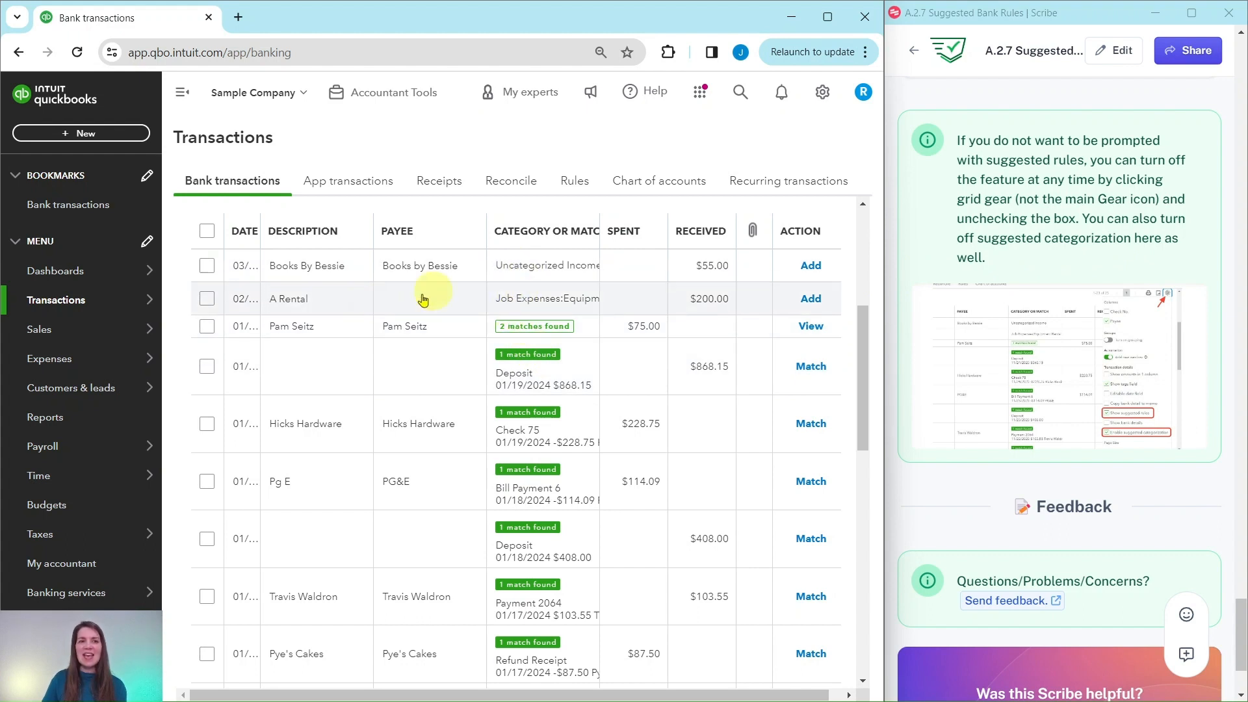
scroll(747, 329, "up", 3)
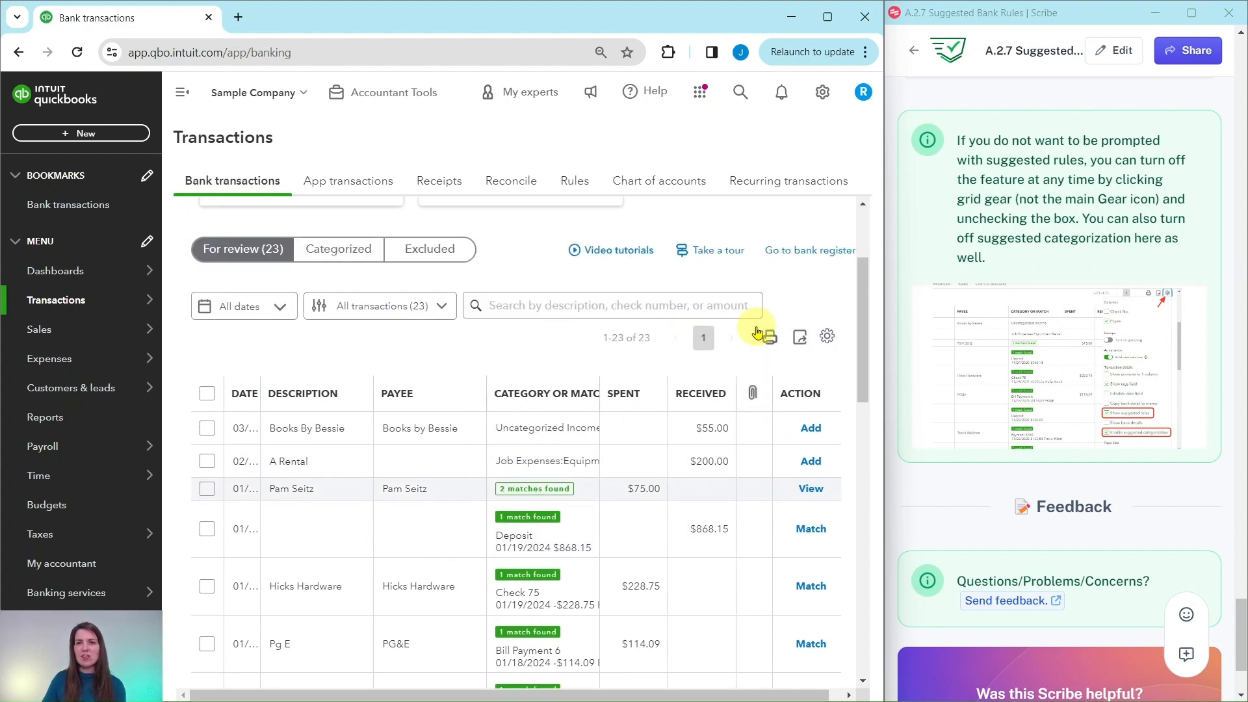
left_click(829, 338)
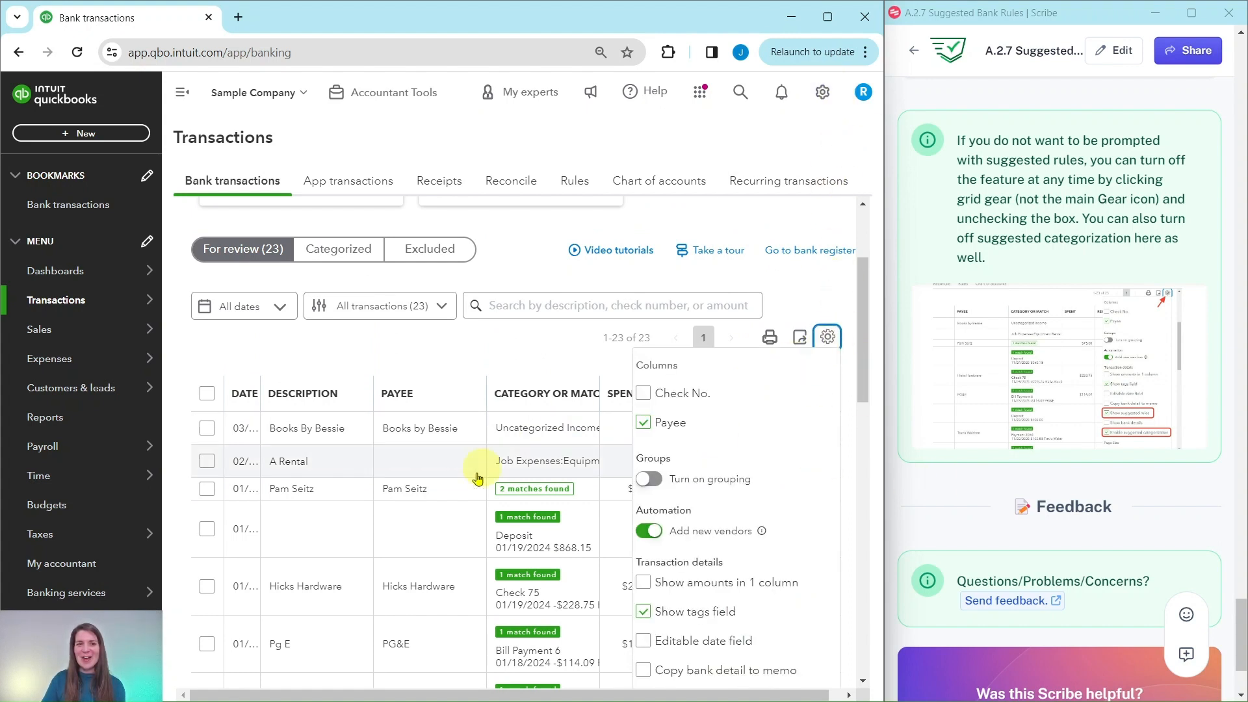
scroll(789, 390, "down", 3)
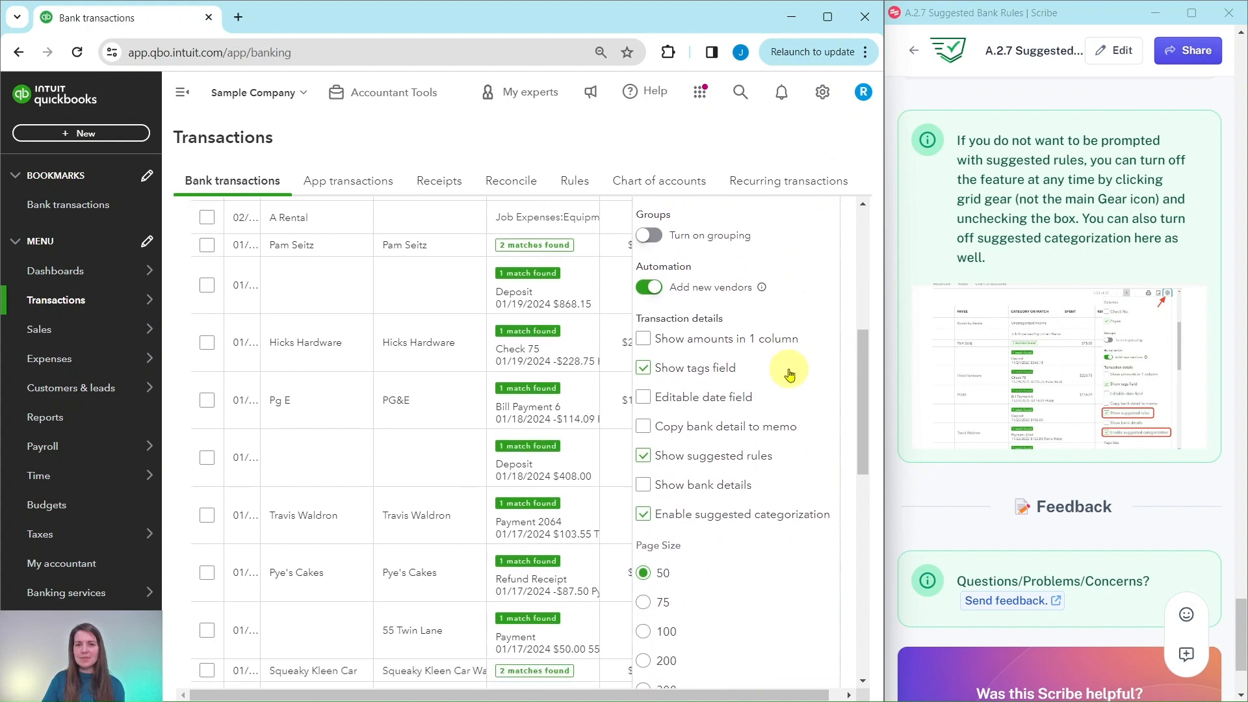